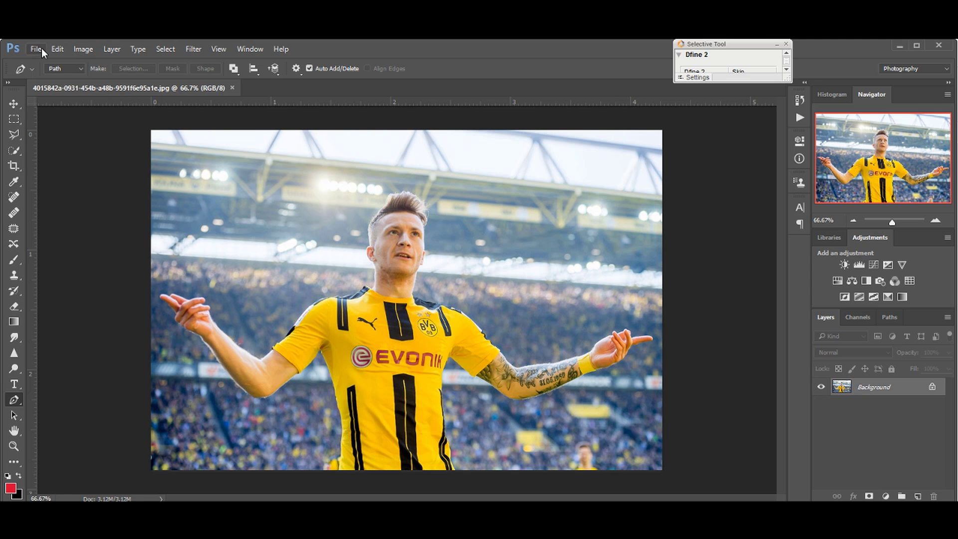
# - Create a new 1920 × 1080 pixel document with a white background and a resolution of 300 pixels/inch
pyautogui.click(35, 49)
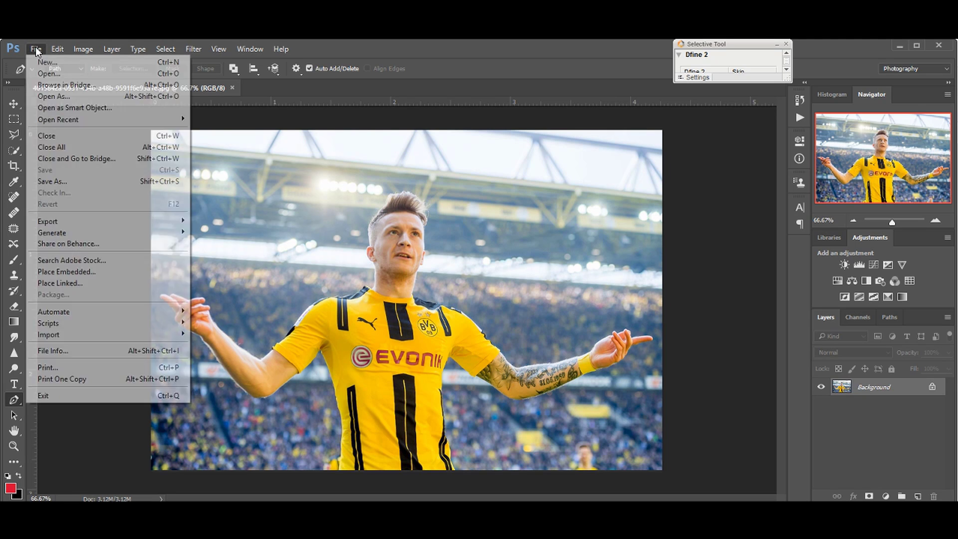
pyautogui.click(42, 64)
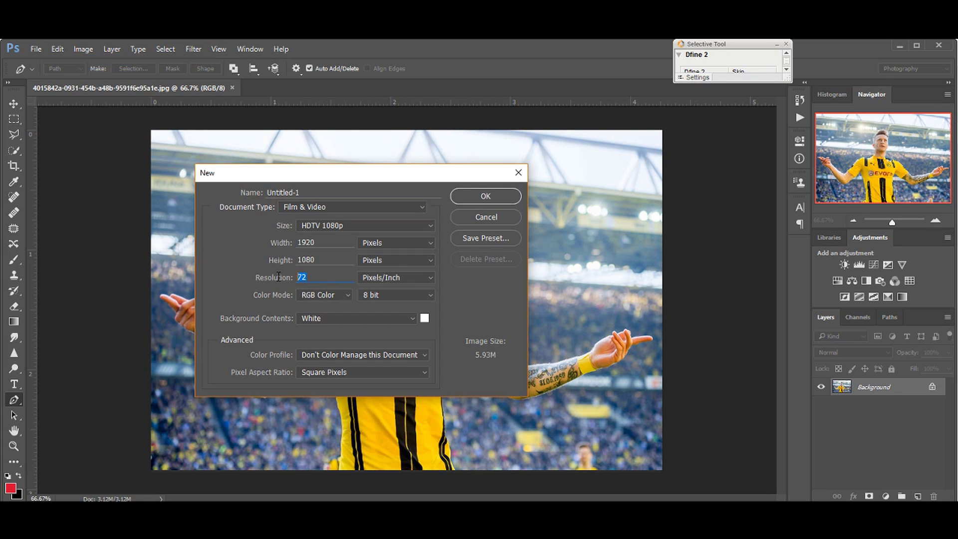
pyautogui.write('30')
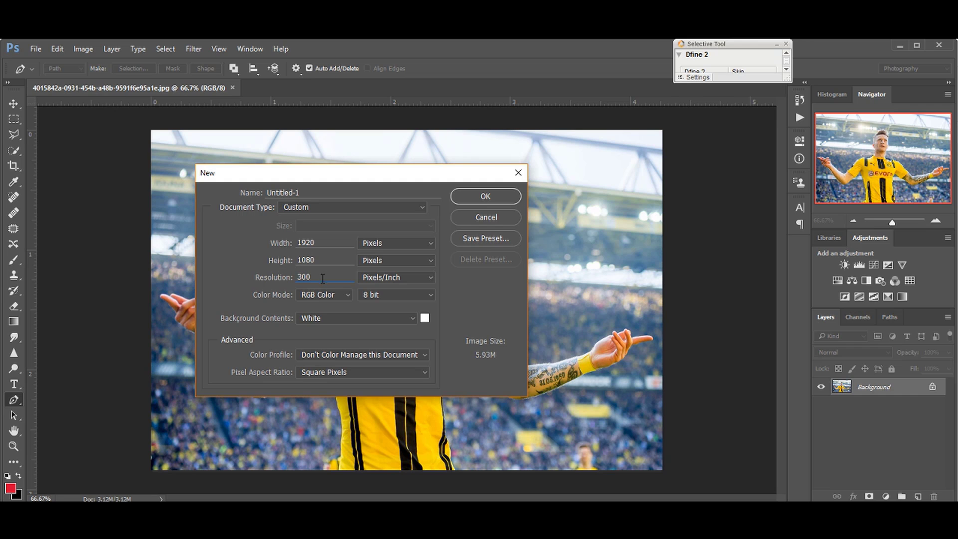
pyautogui.click(482, 198)
# - Bring the footballer photo into the new document as its own layer with the Move tool
pyautogui.click(16, 103)
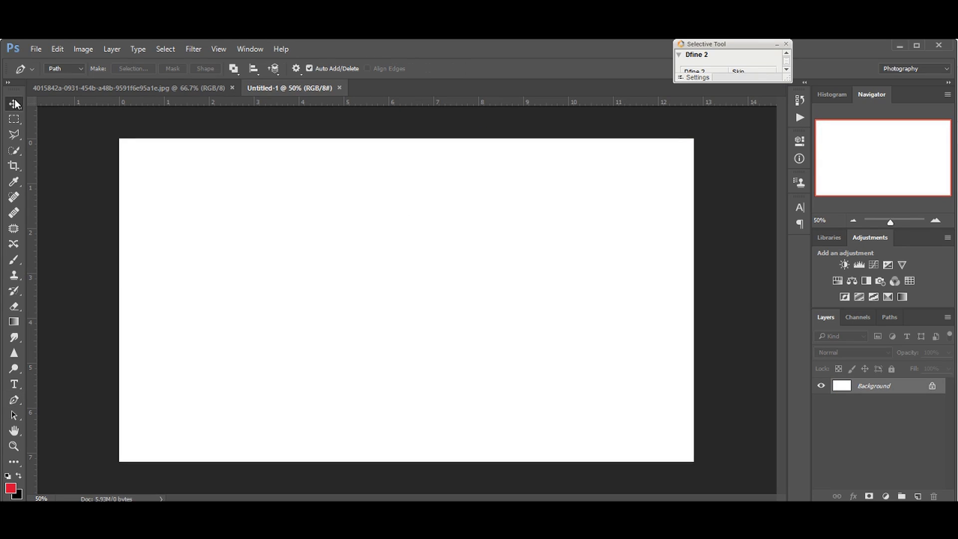
pyautogui.click(100, 88)
pyautogui.moveTo(292, 224); pyautogui.dragTo(339, 263)
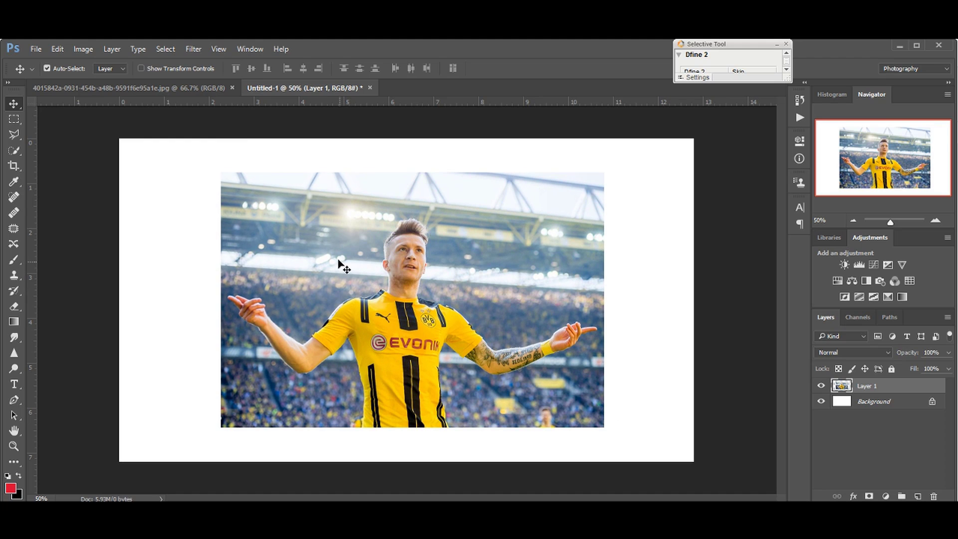
# - Scale the photo layer up to about 128% so it fills the canvas height, and close the floating Selective Tool panel
pyautogui.hotkey('ctrl', 't')
pyautogui.moveTo(604, 172); pyautogui.dragTo(667, 156)
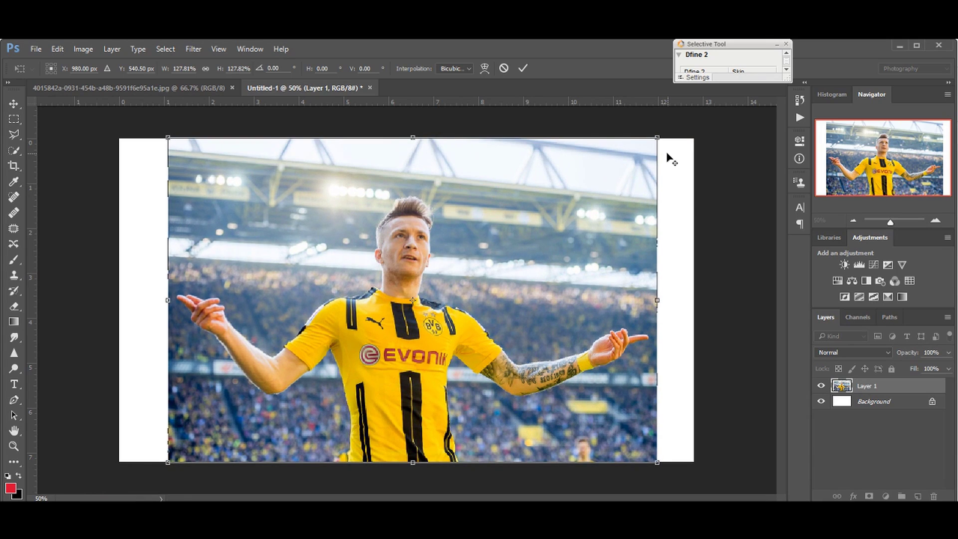
pyautogui.click(523, 69)
pyautogui.click(786, 43)
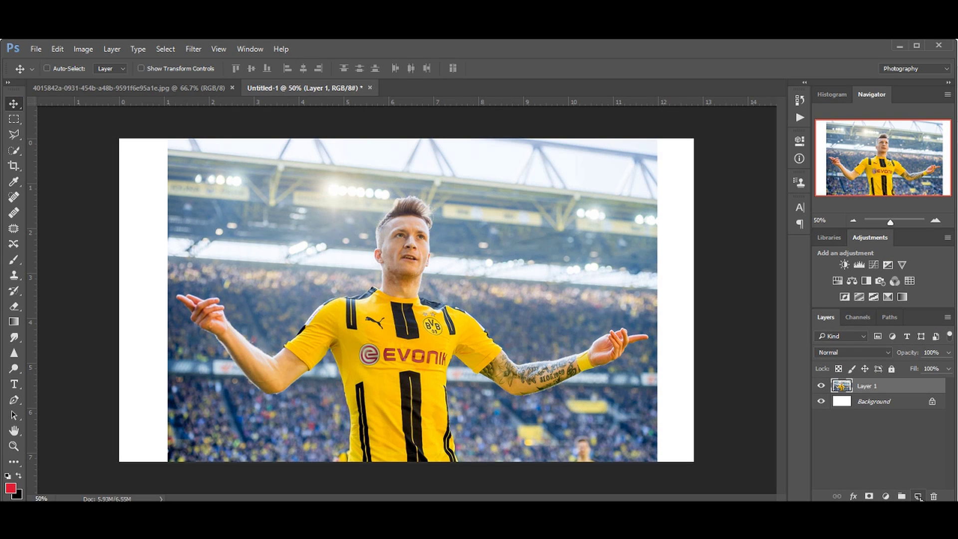
# - Add an empty layer above the photo and sample the forehead skin tone as the foreground color
pyautogui.click(918, 496)
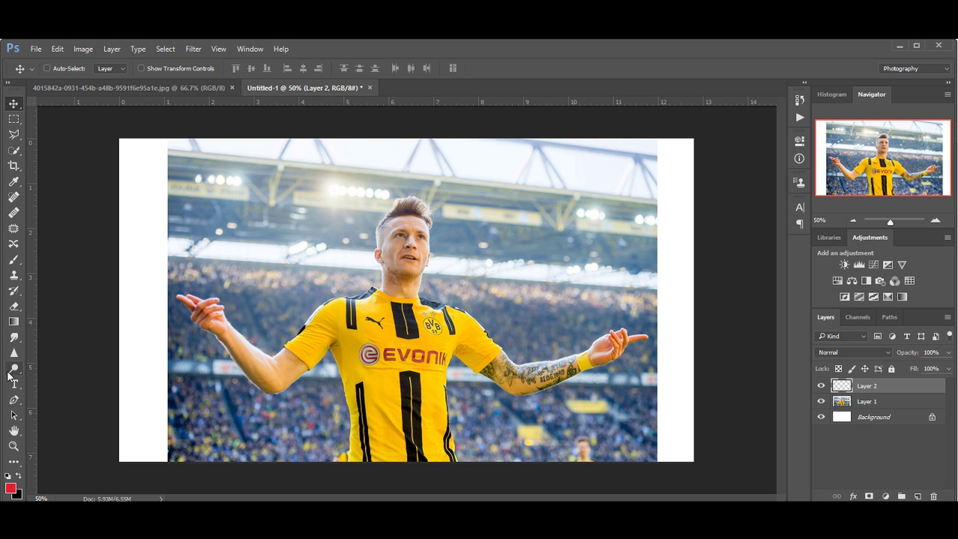
pyautogui.click(14, 400)
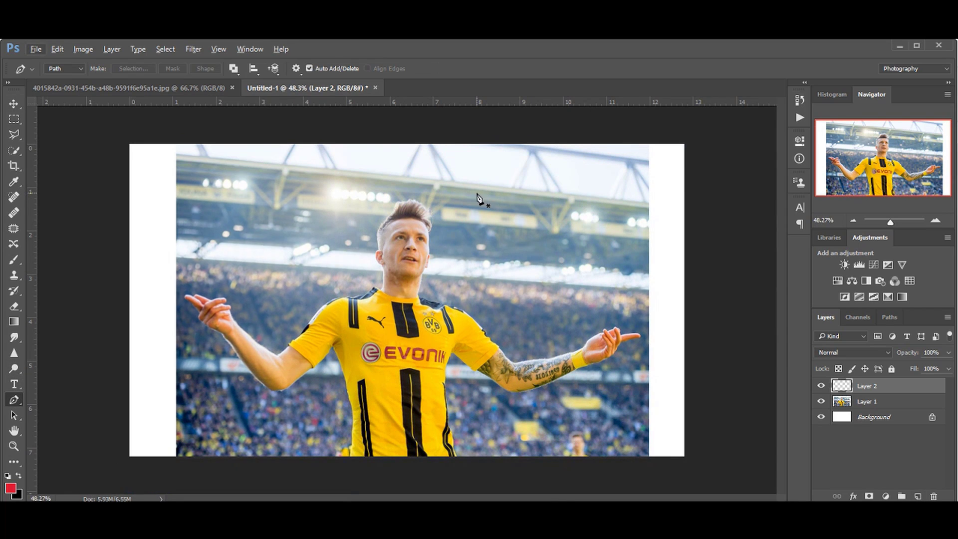
pyautogui.scroll(3, 404, 222)
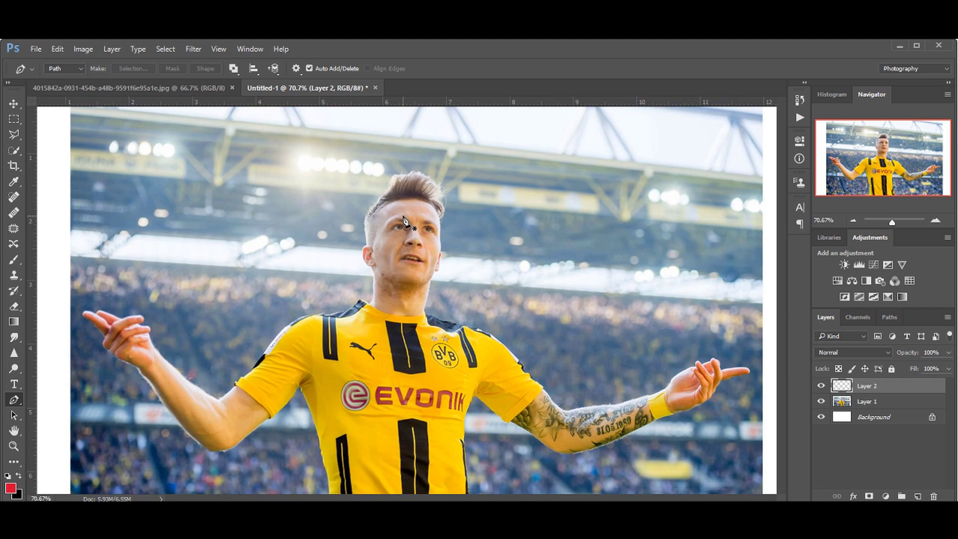
pyautogui.scroll(5, 405, 217)
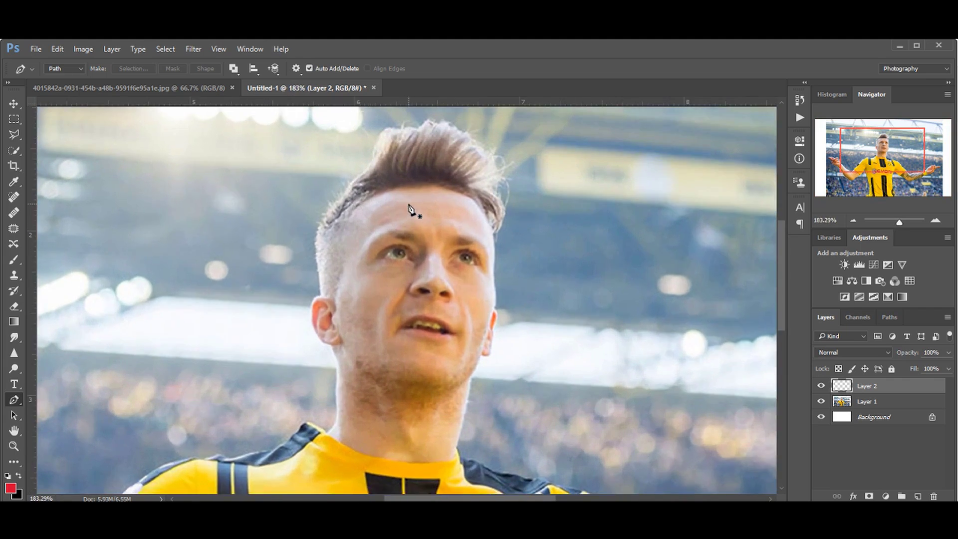
pyautogui.press('b')
pyautogui.keyDown('alt'); pyautogui.click(406, 213); pyautogui.keyUp('alt')
pyautogui.click(18, 398)
# - Trace a closed Pen path around the face, following the hairline, cheeks, jaw and chin
pyautogui.scroll(1, 290, 296)
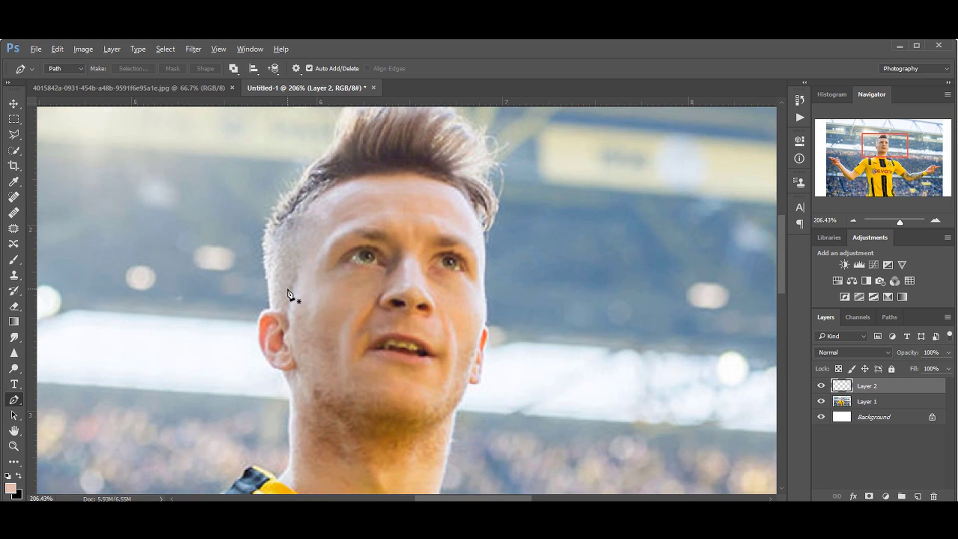
pyautogui.scroll(1, 290, 296)
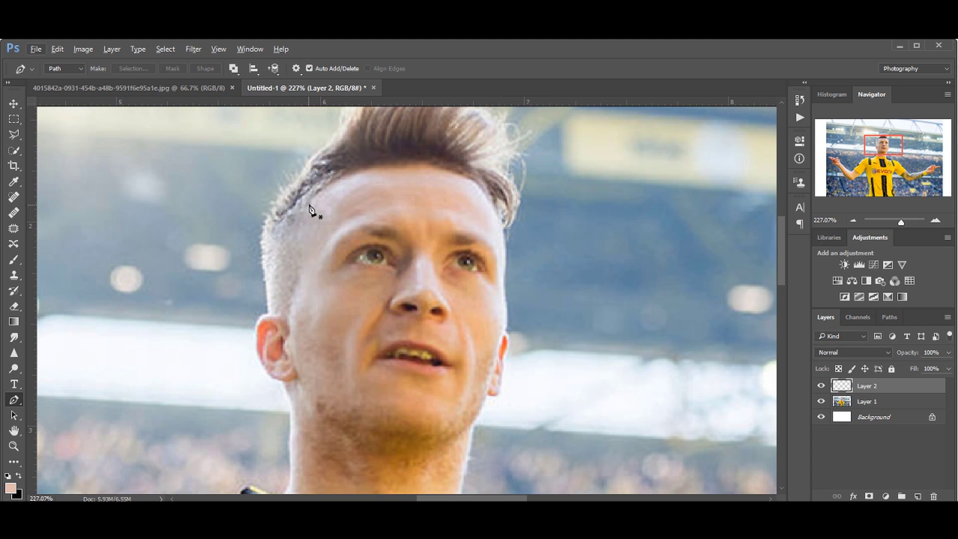
pyautogui.click(321, 192)
pyautogui.moveTo(308, 314)
pyautogui.mouseDown()
pyautogui.moveTo(313, 336)
pyautogui.moveTo(291, 313)
pyautogui.mouseUp()
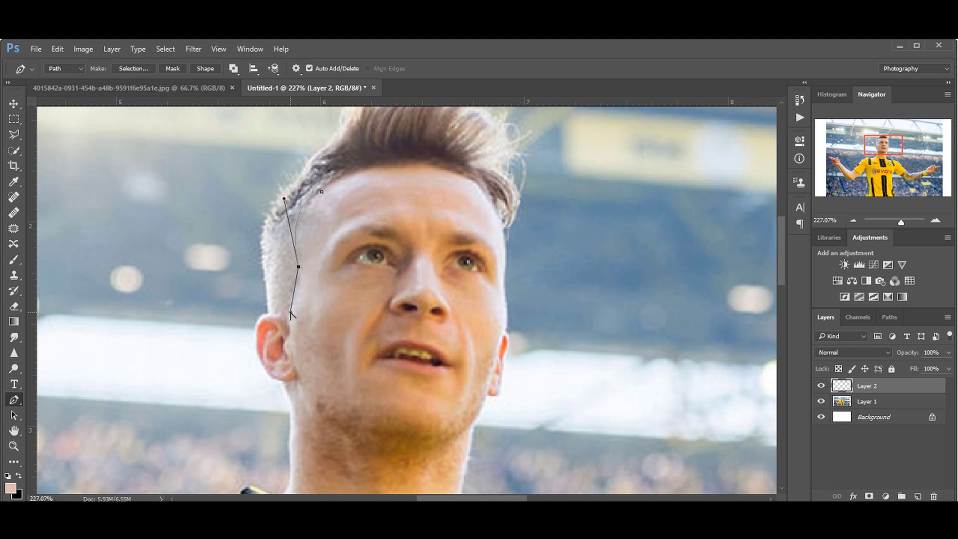
pyautogui.moveTo(315, 404); pyautogui.dragTo(340, 434)
pyautogui.moveTo(458, 432); pyautogui.dragTo(460, 430)
pyautogui.moveTo(504, 404); pyautogui.dragTo(479, 416)
pyautogui.moveTo(499, 347); pyautogui.dragTo(505, 297)
pyautogui.click(503, 291)
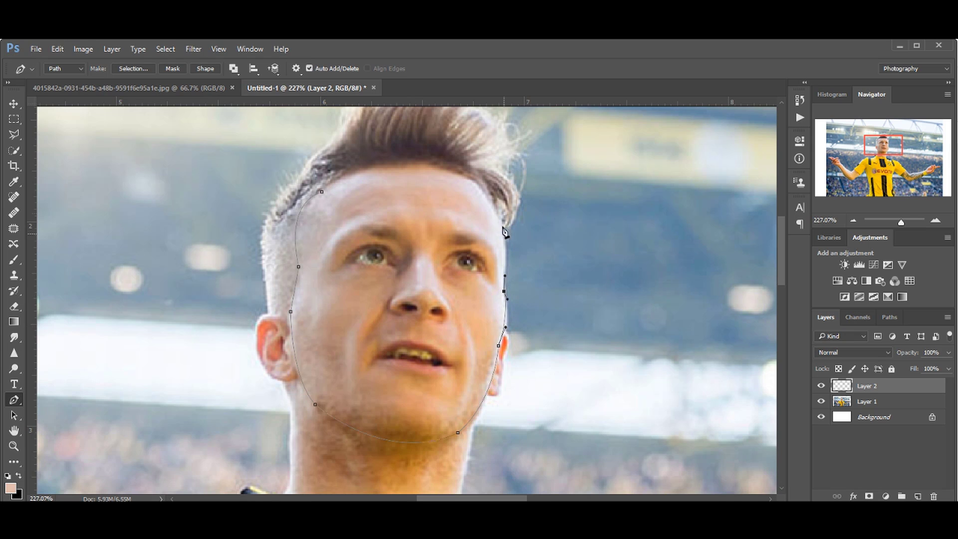
pyautogui.moveTo(478, 184); pyautogui.dragTo(444, 173)
pyautogui.moveTo(351, 174); pyautogui.dragTo(287, 197)
pyautogui.keyDown('ctrl'); pyautogui.click(322, 193); pyautogui.keyUp('ctrl')
# - Convert the face path into a new anti-aliased selection with a feather radius of 0 pixels
pyautogui.rightClick(372, 196)
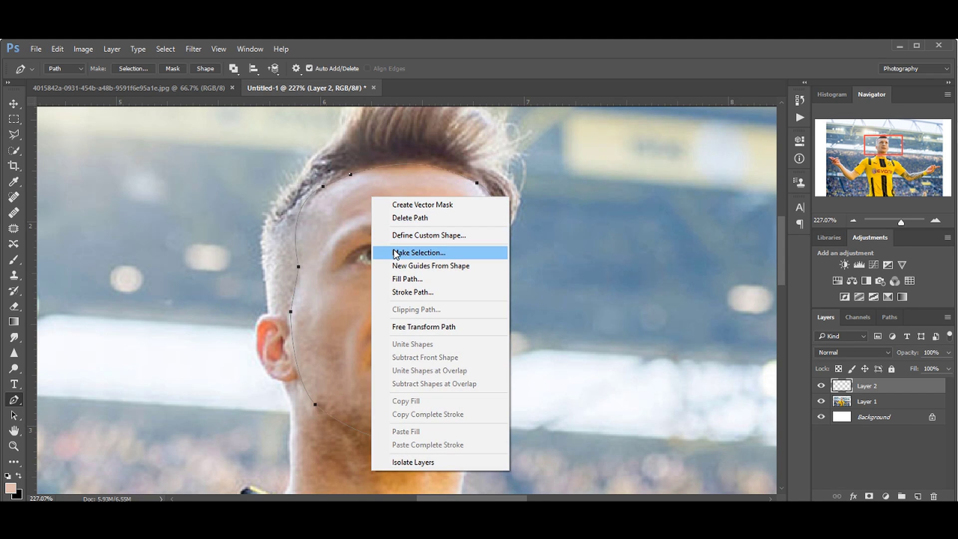
pyautogui.click(396, 253)
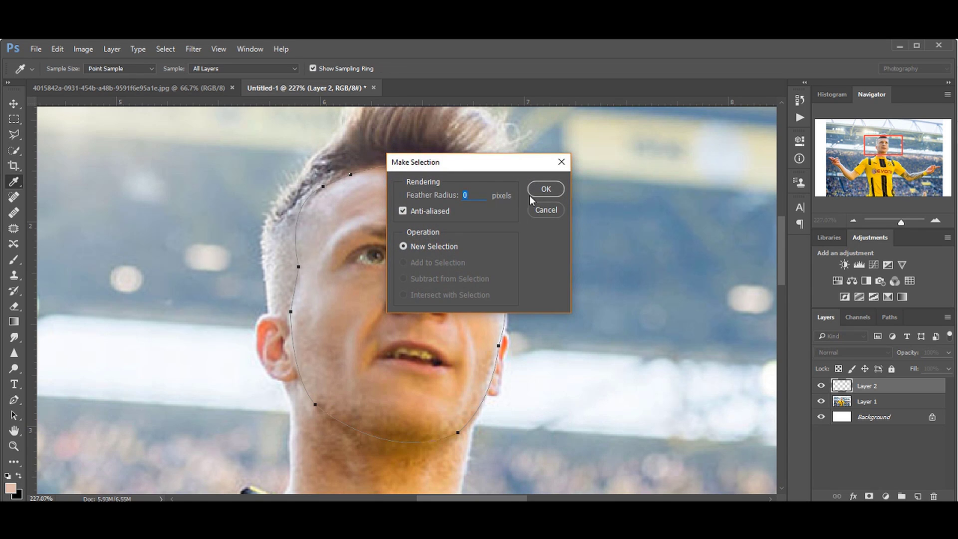
pyautogui.click(546, 190)
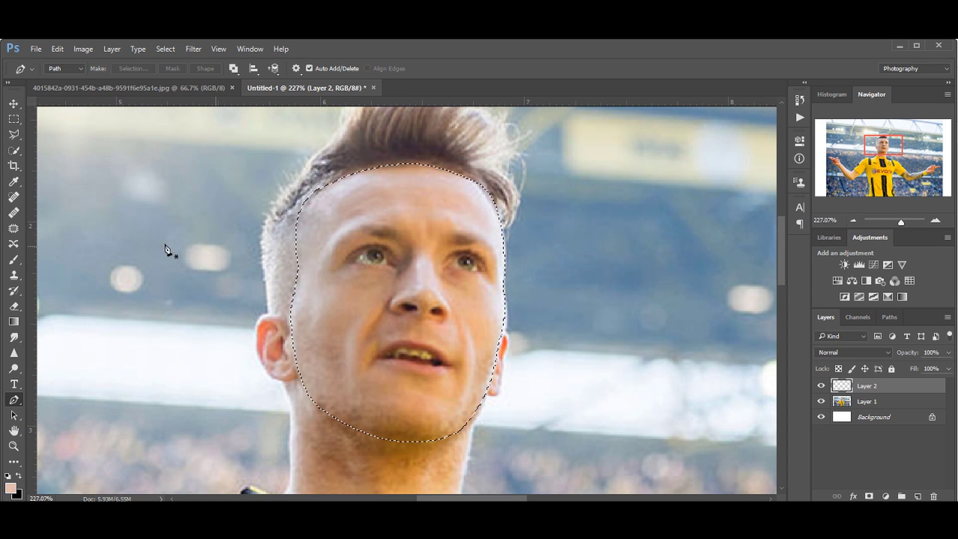
# - Set the foreground color to the light skin tone #ecc1b0 and paint the whole face selection with the Brush tool
pyautogui.click(14, 260)
pyautogui.keyDown('alt'); pyautogui.click(402, 192); pyautogui.keyUp('alt')
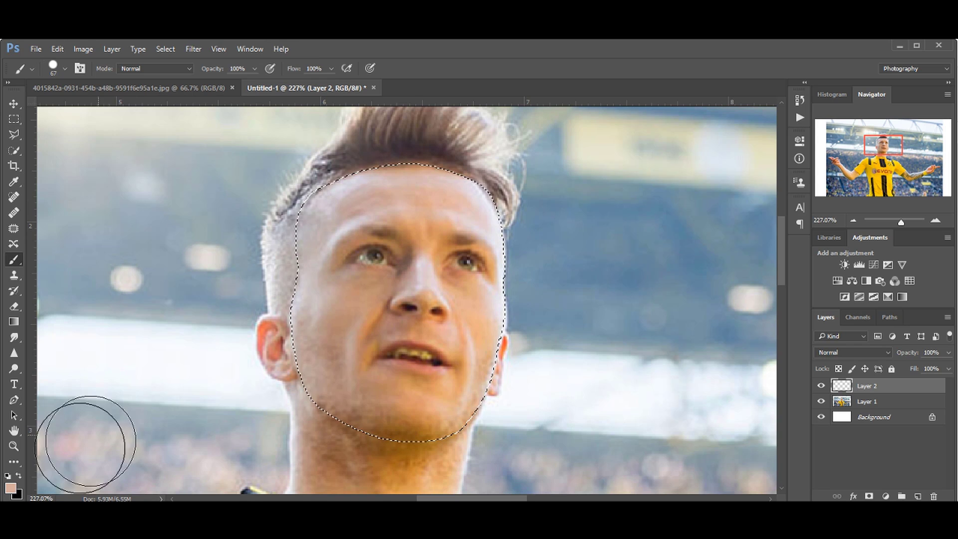
pyautogui.click(11, 487)
pyautogui.click(615, 150)
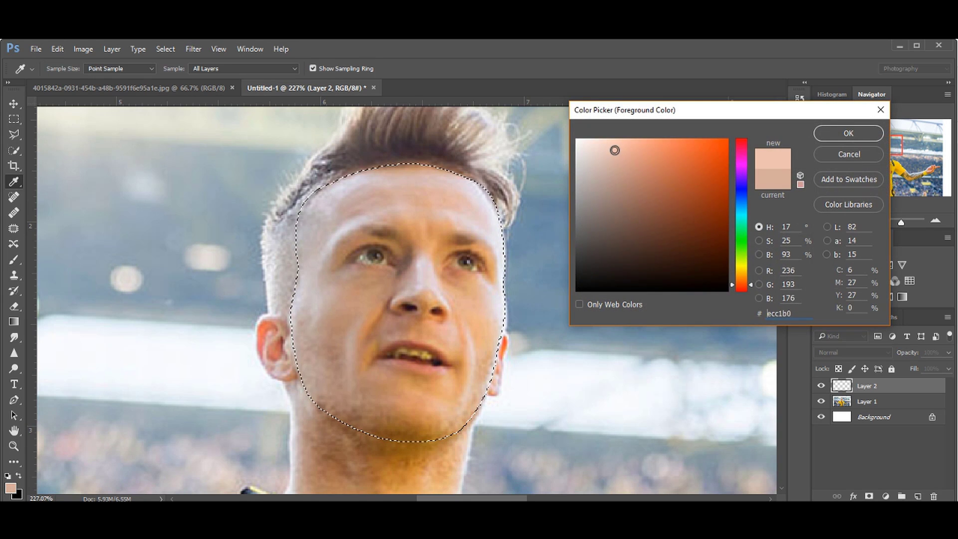
pyautogui.click(850, 134)
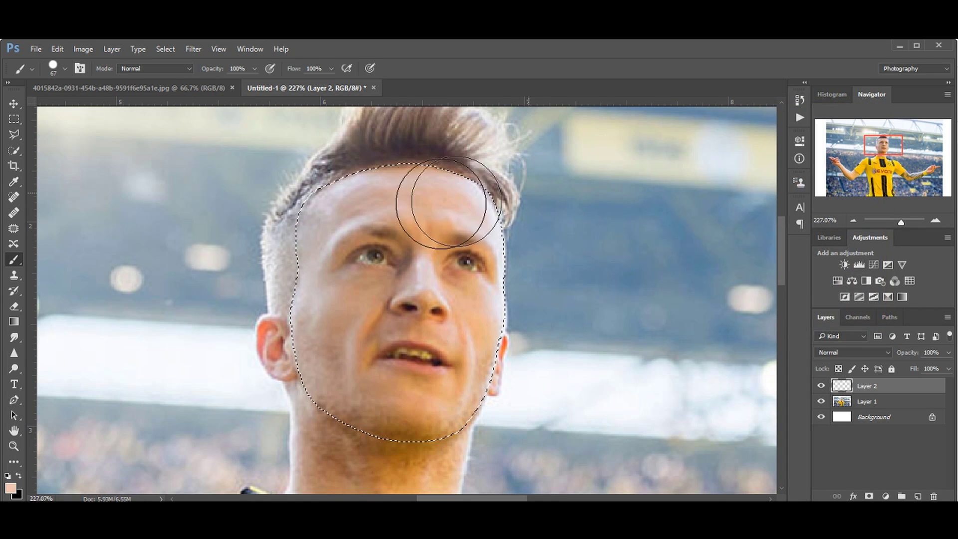
pyautogui.moveTo(445, 203); pyautogui.dragTo(339, 382)
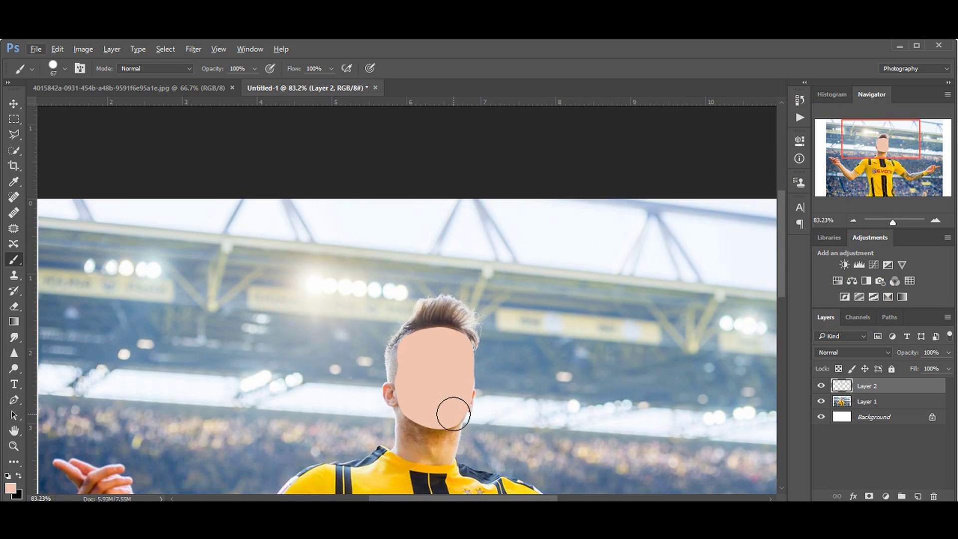
# - On a new layer beneath the face shape, trace a closed Pen path around the neck, side hair and hairline
pyautogui.scroll(-2, 407, 300)
pyautogui.scroll(3, 349, 357)
pyautogui.press('p')
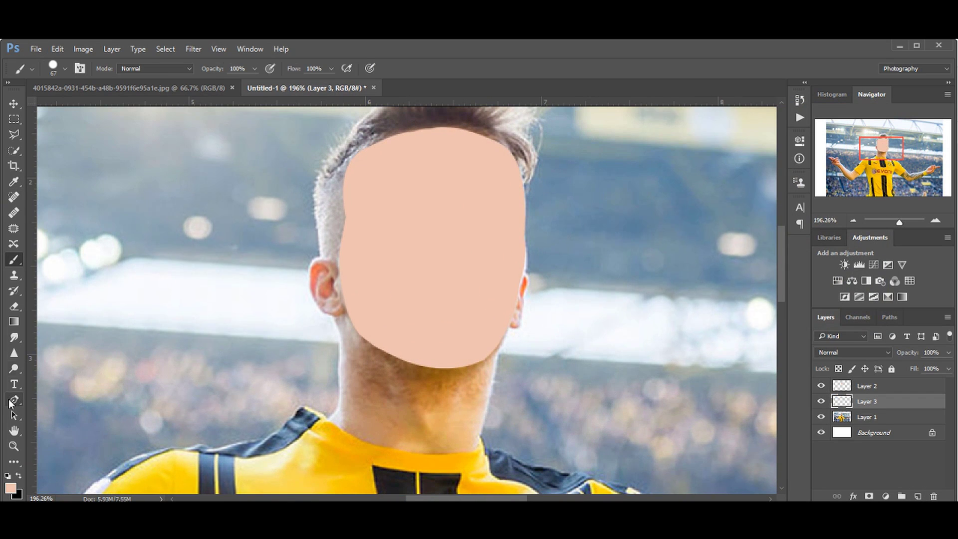
pyautogui.click(313, 191)
pyautogui.click(340, 334)
pyautogui.click(339, 407)
pyautogui.click(325, 420)
pyautogui.click(413, 453)
pyautogui.click(478, 437)
pyautogui.click(482, 447)
pyautogui.click(498, 364)
pyautogui.click(497, 352)
pyautogui.scroll(3, 503, 341)
pyautogui.click(509, 372)
pyautogui.click(507, 240)
pyautogui.click(442, 204)
pyautogui.click(389, 204)
pyautogui.moveTo(325, 243); pyautogui.dragTo(309, 265)
pyautogui.click(309, 266)
# - Convert the neck and side-hair path to a selection and brush its upper part with a dark hair color
pyautogui.hotkey('ctrl', 'Return')
pyautogui.press('i')
pyautogui.click(10, 487)
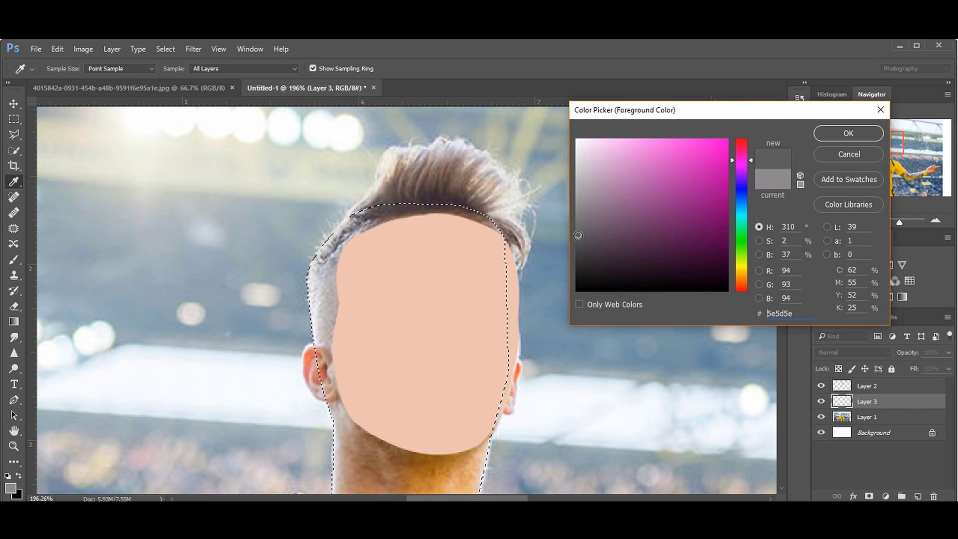
pyautogui.press('Return')
pyautogui.press('b')
pyautogui.moveTo(324, 220)
pyautogui.mouseDown()
pyautogui.moveTo(331, 310)
pyautogui.moveTo(449, 215)
pyautogui.mouseUp()
# - Sample the skin tone from the face shape, paint the neck inside the selection, and deselect
pyautogui.scroll(-2, 437, 306)
pyautogui.keyDown('alt'); pyautogui.click(436, 306); pyautogui.keyUp('alt')
pyautogui.moveTo(390, 350)
pyautogui.mouseDown()
pyautogui.moveTo(368, 289)
pyautogui.moveTo(481, 349)
pyautogui.mouseUp()
pyautogui.hotkey('ctrl', 'd')
# - Add a new layer above the face layer and hide Layer 3
pyautogui.hotkey('ctrl', '+')
pyautogui.hotkey('ctrl', 'shift', 'alt', 'n')
pyautogui.click(821, 417)
pyautogui.press('p')
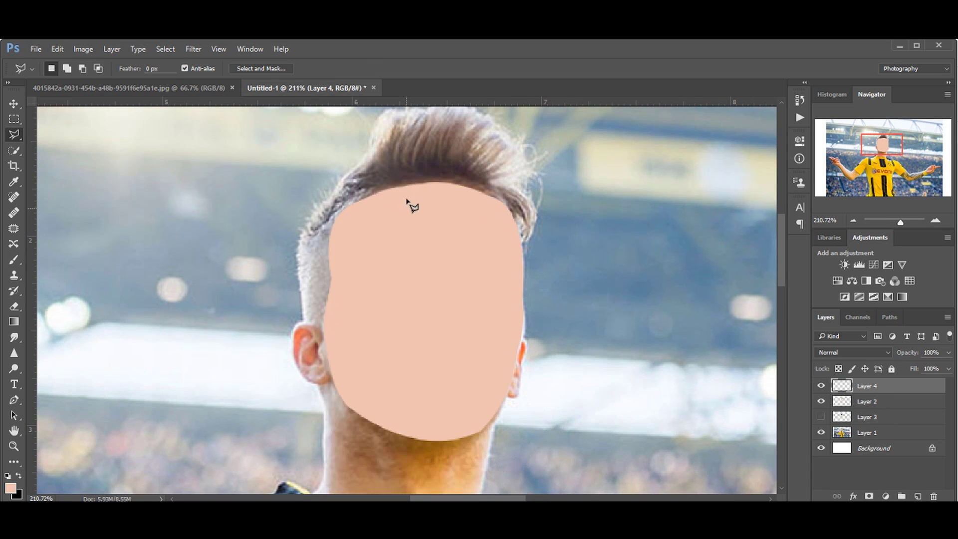
# - Trace a closed Pen path around the top hair, from the side of the head over the quiff to the opposite temple
pyautogui.scroll(2, 305, 287)
pyautogui.click(276, 299)
pyautogui.click(367, 192)
pyautogui.click(427, 132)
pyautogui.click(460, 124)
pyautogui.click(482, 128)
pyautogui.click(492, 136)
pyautogui.click(515, 141)
pyautogui.click(514, 148)
pyautogui.click(543, 173)
pyautogui.click(558, 210)
pyautogui.click(532, 225)
pyautogui.click(564, 272)
pyautogui.click(555, 298)
pyautogui.moveTo(534, 250); pyautogui.dragTo(506, 247)
pyautogui.click(425, 236)
pyautogui.click(314, 300)
pyautogui.click(275, 298)
# - Turn the hair path into a selection and fill it with dark brown using the Brush tool
pyautogui.rightClick(353, 235)
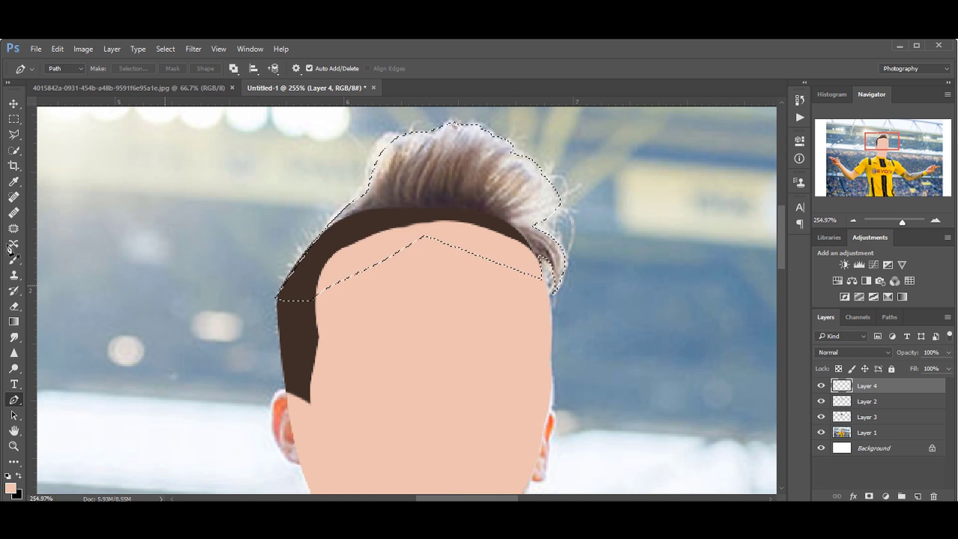
pyautogui.click(13, 260)
pyautogui.moveTo(399, 165); pyautogui.dragTo(531, 289)
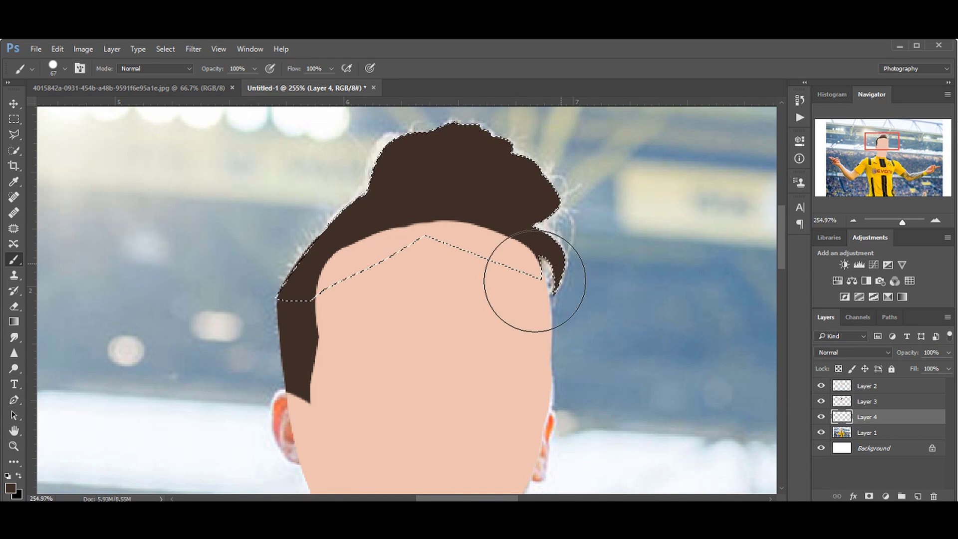
# - Trace the ear on the image's left side on a new layer and make an unfeathered selection from the path
pyautogui.moveTo(320, 276)
pyautogui.mouseDown()
pyautogui.moveTo(310, 307)
pyautogui.moveTo(344, 350)
pyautogui.mouseUp()
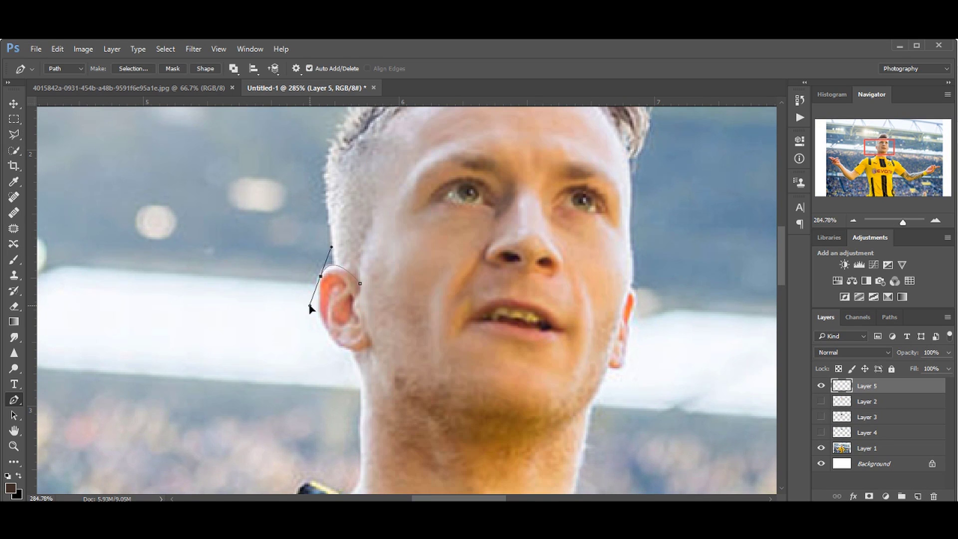
pyautogui.click(368, 336)
pyautogui.click(361, 285)
pyautogui.rightClick(361, 285)
pyautogui.click(438, 222)
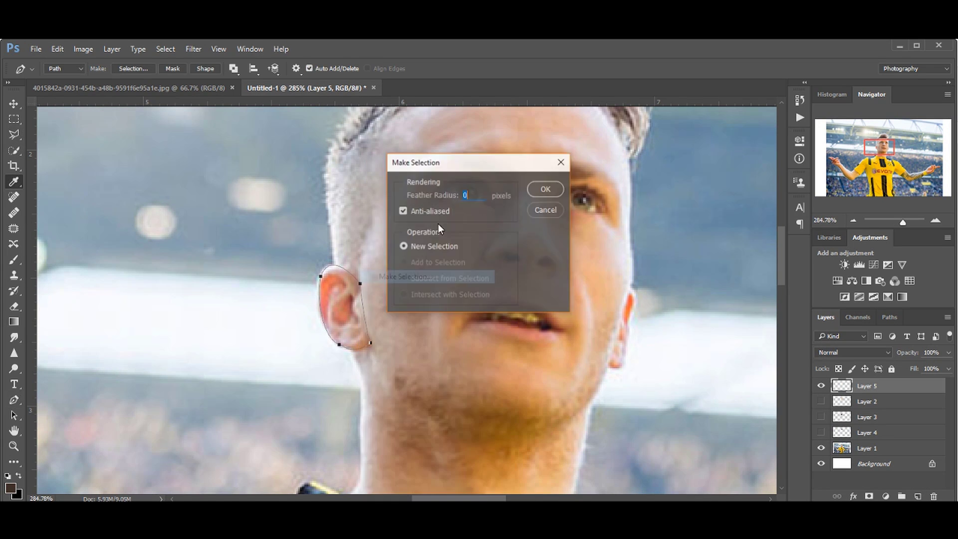
pyautogui.press('Return')
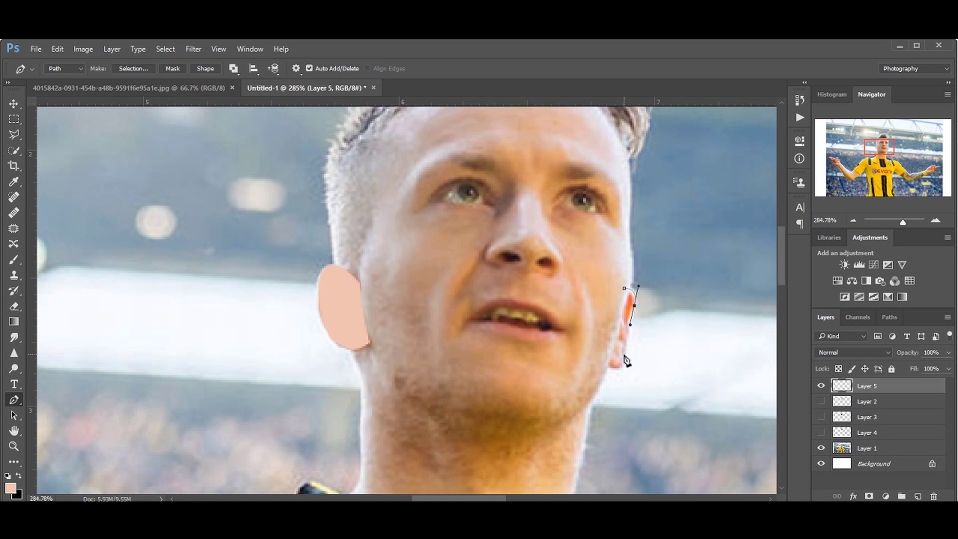
# - Make a selection from the path around the other ear and paint it with the skin tone
pyautogui.rightClick(600, 281)
pyautogui.click(637, 301)
pyautogui.press('b')
pyautogui.hotkey('ctrl', '0')
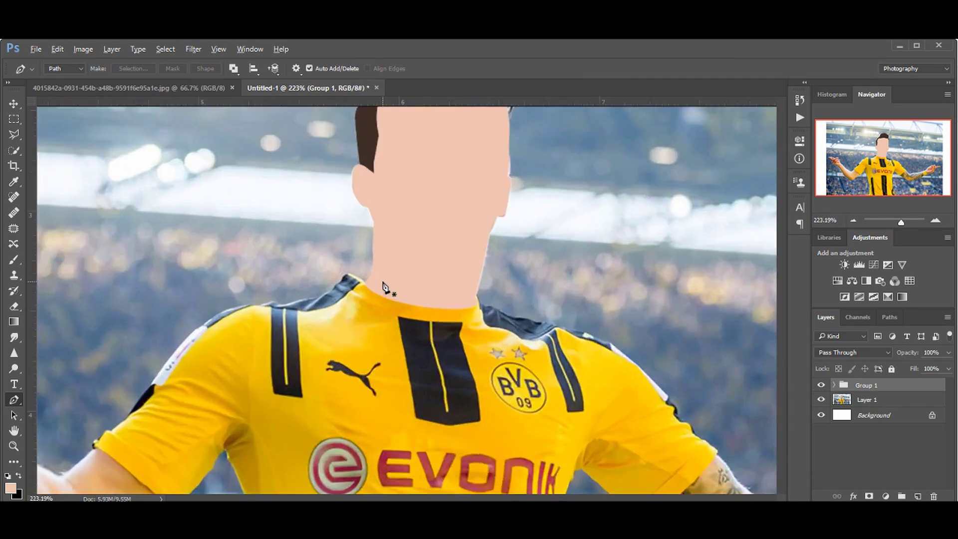
# - Start a Pen path for the jersey outline along the collar and shoulder
pyautogui.click(314, 267)
pyautogui.click(302, 283)
pyautogui.click(285, 307)
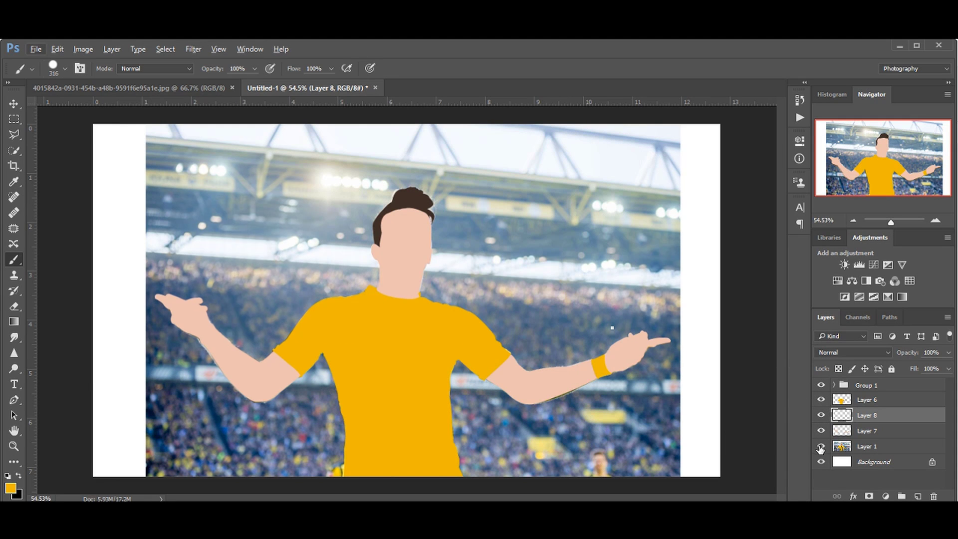
# - Toggle the visibility of the photo layer and Layer 7 to compare the flat shapes with the photo
pyautogui.click(821, 448)
pyautogui.click(821, 448)
pyautogui.click(820, 431)
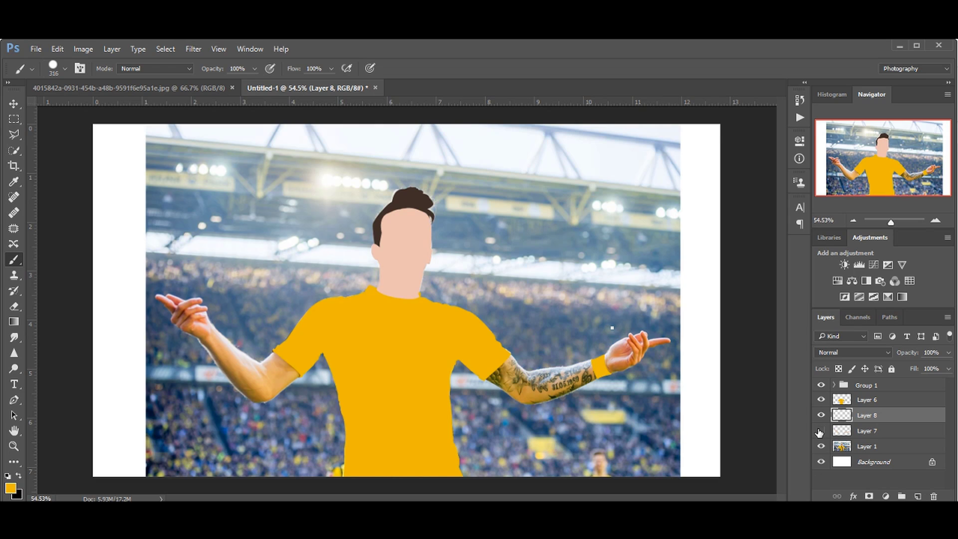
pyautogui.click(821, 432)
pyautogui.click(820, 431)
pyautogui.click(820, 432)
# - Select Layer 7 and Layer 8 together and hide both the arms and the wristband
pyautogui.click(871, 431)
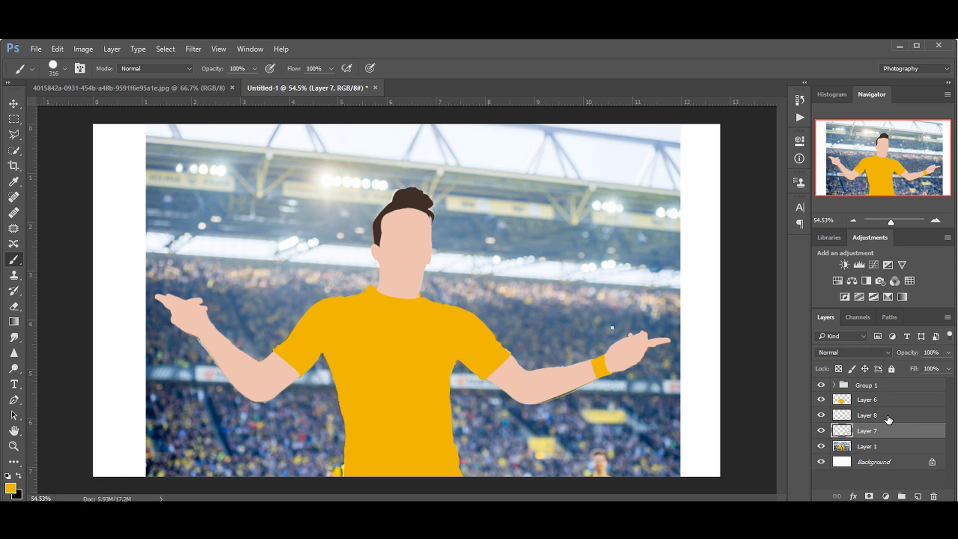
pyautogui.keyDown('shift'); pyautogui.click(867, 420); pyautogui.keyUp('shift')
pyautogui.click(821, 415)
pyautogui.click(821, 431)
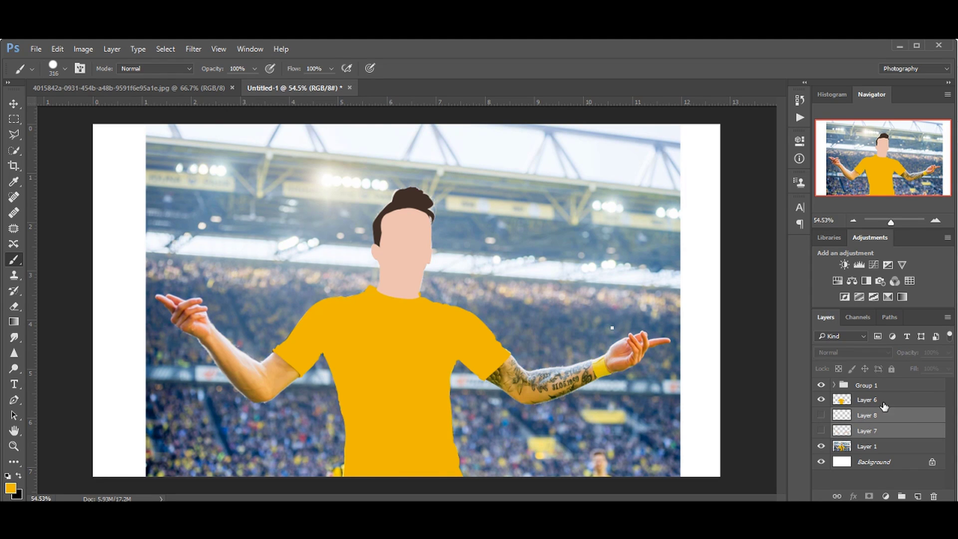
# - Add a new layer directly above Layer 6 and clip it to that yellow jersey shape
pyautogui.click(894, 401)
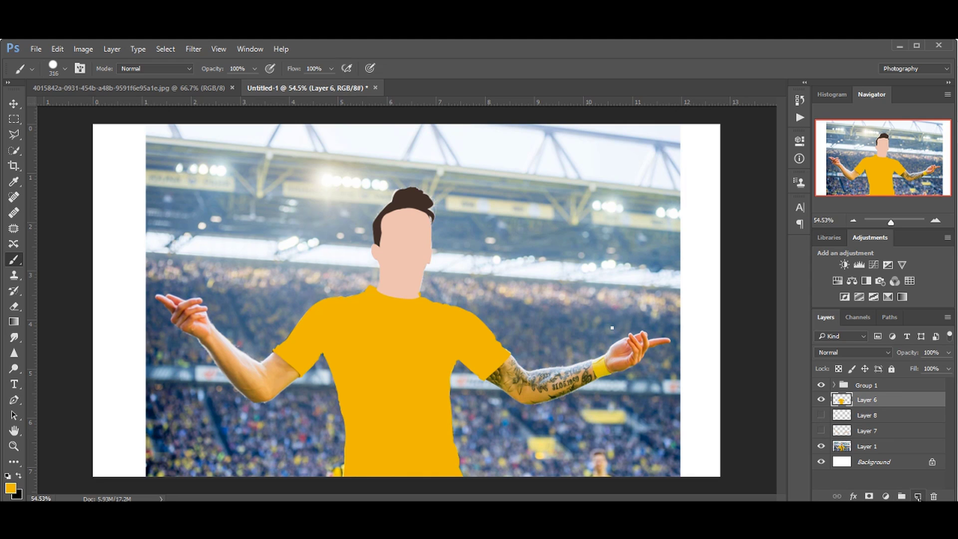
pyautogui.click(918, 496)
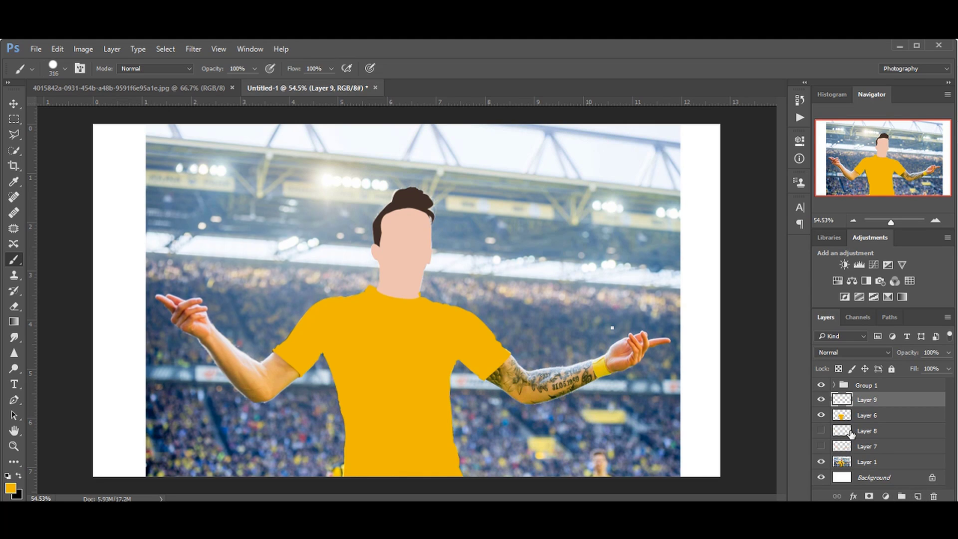
pyautogui.rightClick(865, 399)
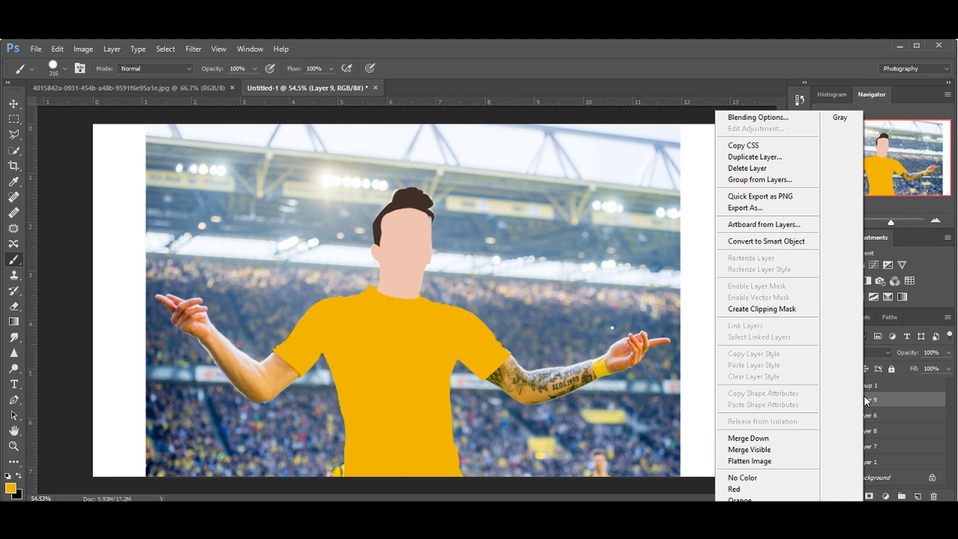
pyautogui.click(791, 314)
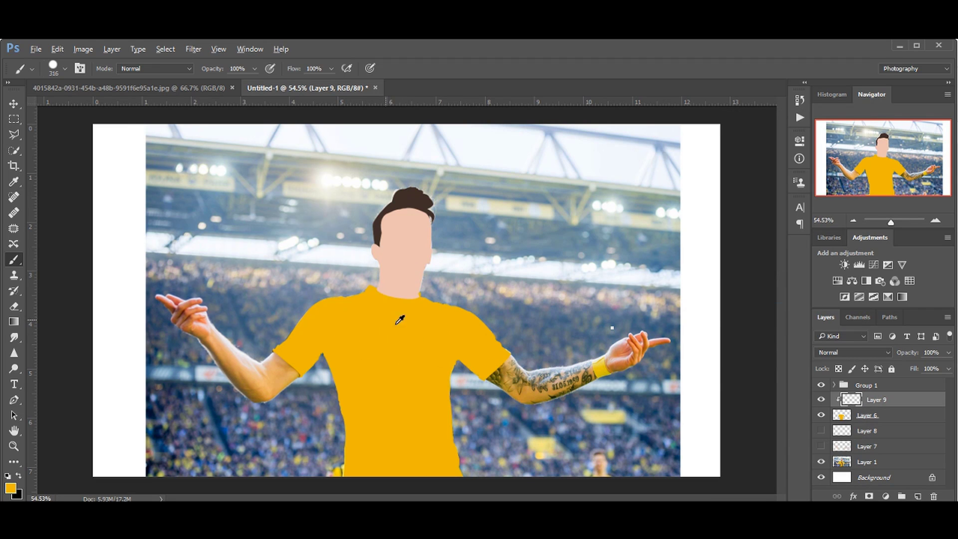
# - Hide Layer 6 and select the black double stripe beside the puma logo with the Polygonal Lasso, leaving out its thin yellow line
pyautogui.click(821, 415)
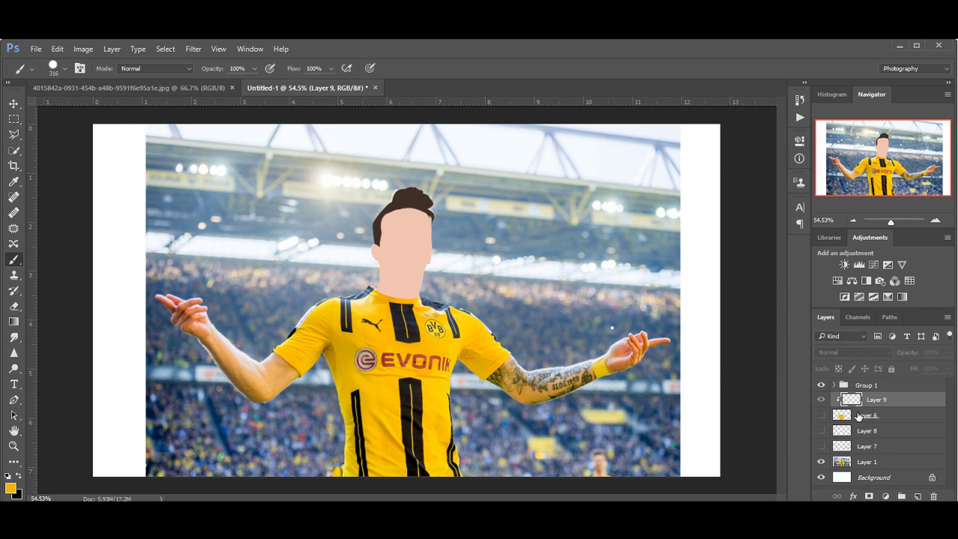
pyautogui.click(14, 135)
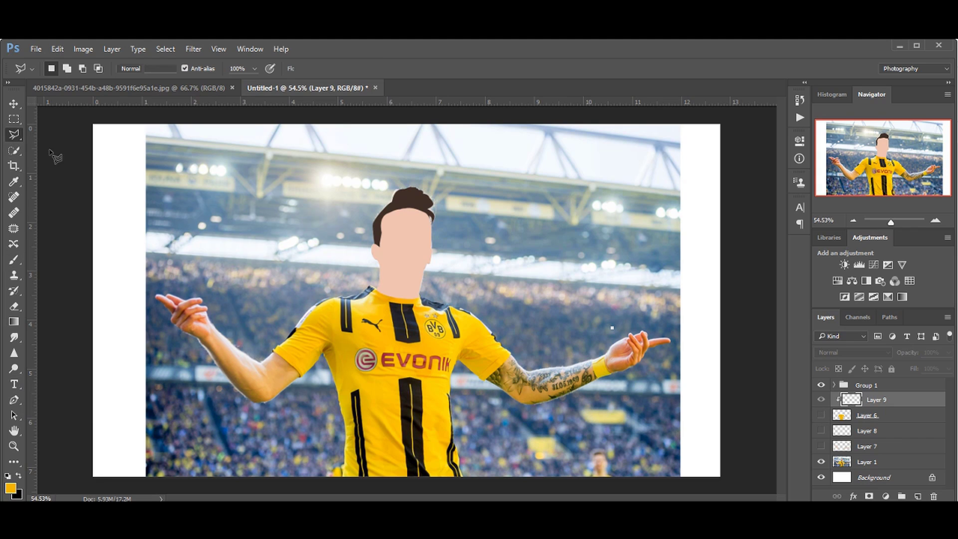
pyautogui.scroll(8, 349, 297)
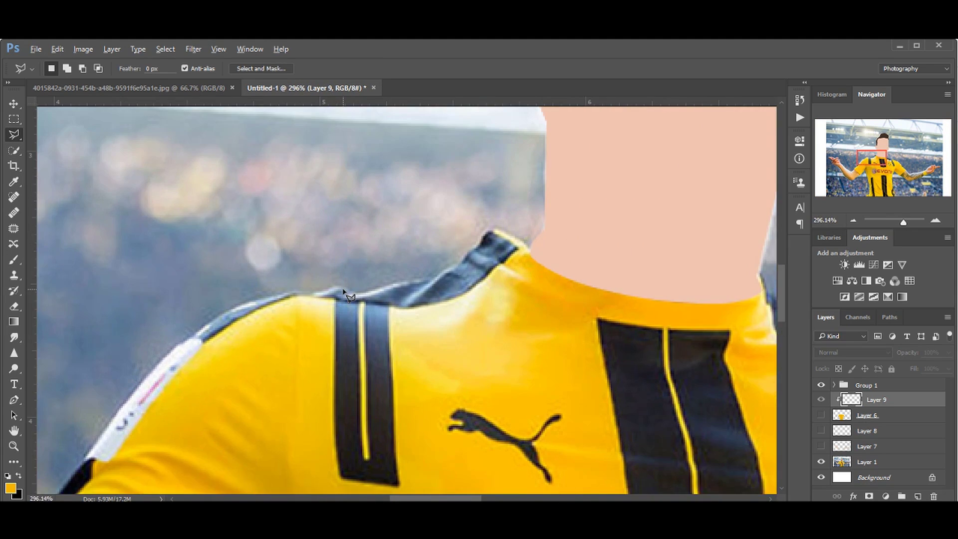
pyautogui.scroll(2, 343, 291)
pyautogui.moveTo(335, 304)
pyautogui.mouseDown()
pyautogui.moveTo(344, 363)
pyautogui.moveTo(356, 191)
pyautogui.moveTo(344, 328)
pyautogui.moveTo(347, 267)
pyautogui.moveTo(351, 378)
pyautogui.moveTo(444, 392)
pyautogui.moveTo(429, 126)
pyautogui.moveTo(395, 121)
pyautogui.mouseUp()
pyautogui.scroll(-5, 343, 355)
pyautogui.moveTo(395, 185)
pyautogui.mouseDown()
pyautogui.moveTo(395, 350)
pyautogui.moveTo(388, 123)
pyautogui.mouseUp()
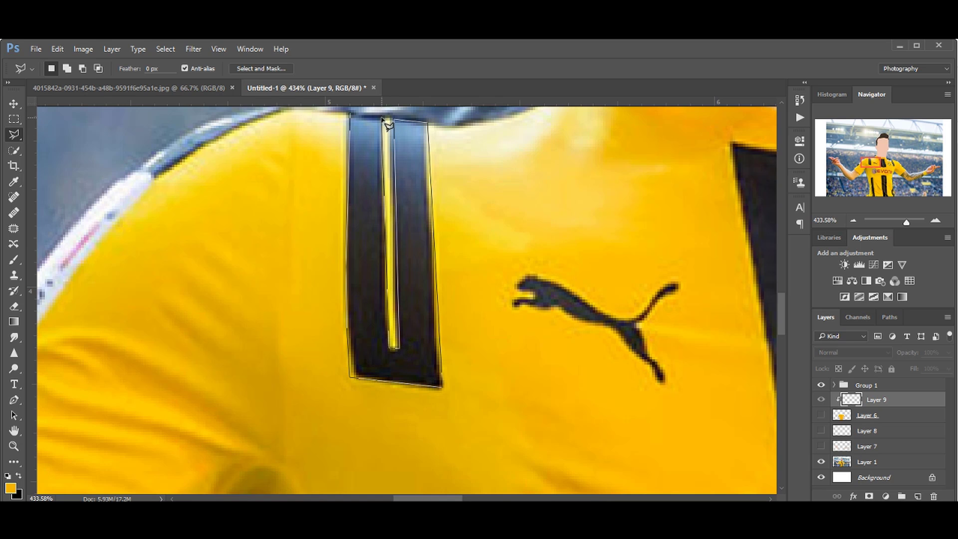
pyautogui.click(358, 125)
# - Add the wide black stripe below the centre of the collar to the selection by tracing its outer edge with the Polygonal Lasso
pyautogui.moveTo(492, 171)
pyautogui.mouseDown()
pyautogui.moveTo(389, 200)
pyautogui.moveTo(246, 204)
pyautogui.mouseUp()
pyautogui.keyDown('shift'); pyautogui.click(473, 151); pyautogui.keyUp('shift')
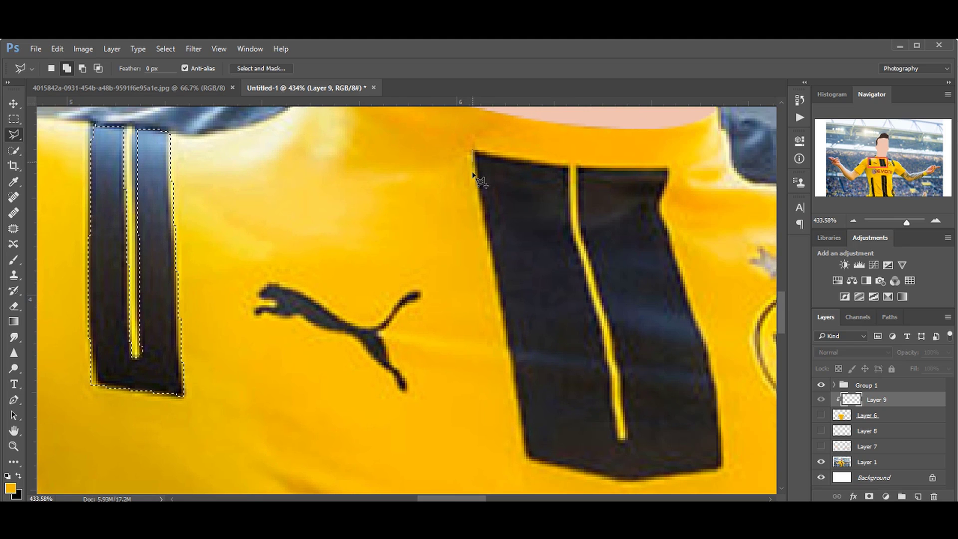
pyautogui.moveTo(494, 327)
pyautogui.mouseDown()
pyautogui.moveTo(517, 382)
pyautogui.moveTo(519, 367)
pyautogui.moveTo(528, 456)
pyautogui.moveTo(618, 485)
pyautogui.moveTo(728, 471)
pyautogui.moveTo(722, 385)
pyautogui.moveTo(708, 349)
pyautogui.mouseUp()
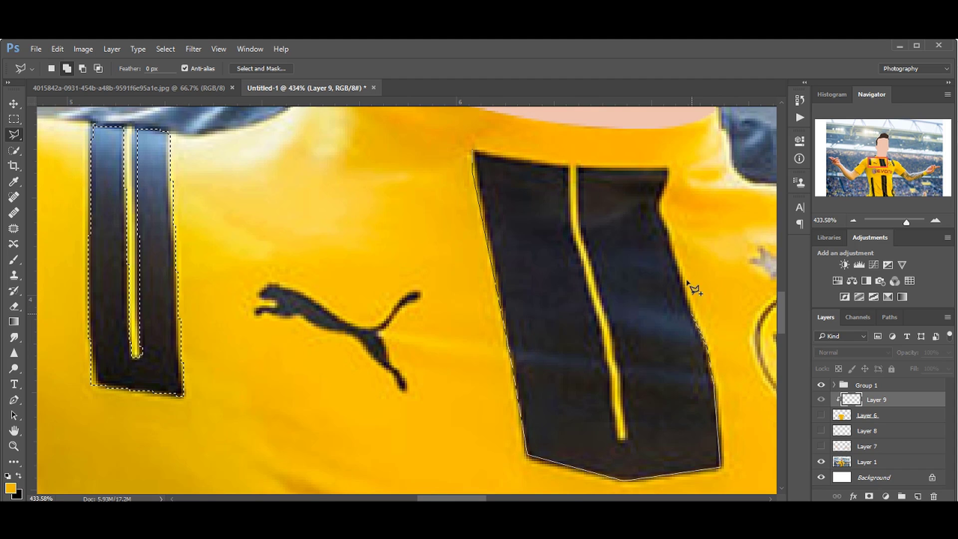